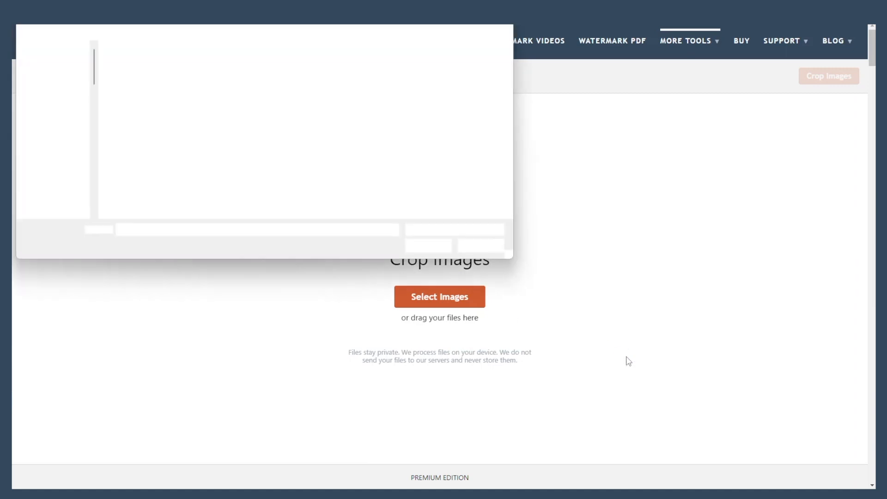
# Load the dessert photo and fit the unconstrained crop frame across its full width, around the cake, plate and napkin.
pyautogui.doubleClick(141, 72)
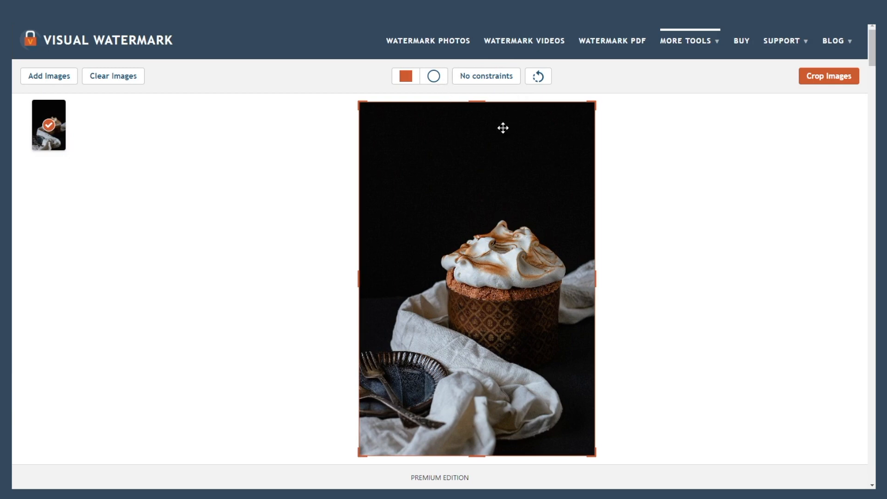
pyautogui.moveTo(480, 102); pyautogui.dragTo(479, 172)
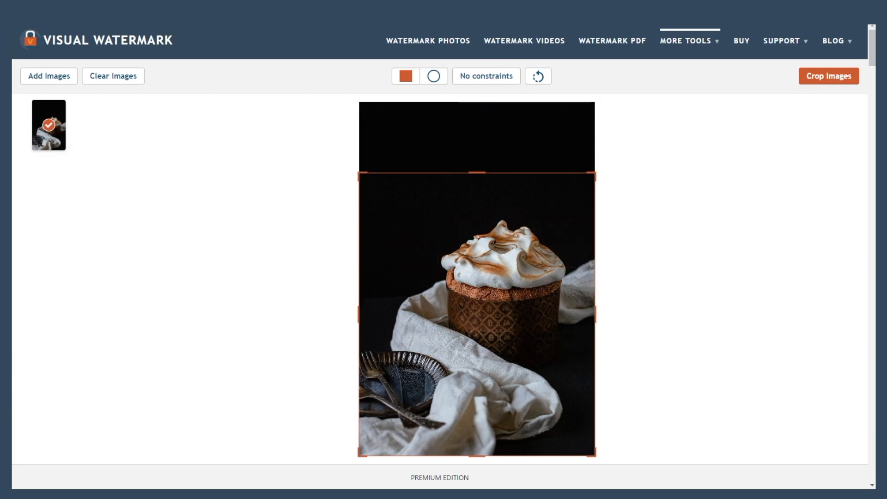
pyautogui.moveTo(475, 455); pyautogui.dragTo(475, 430)
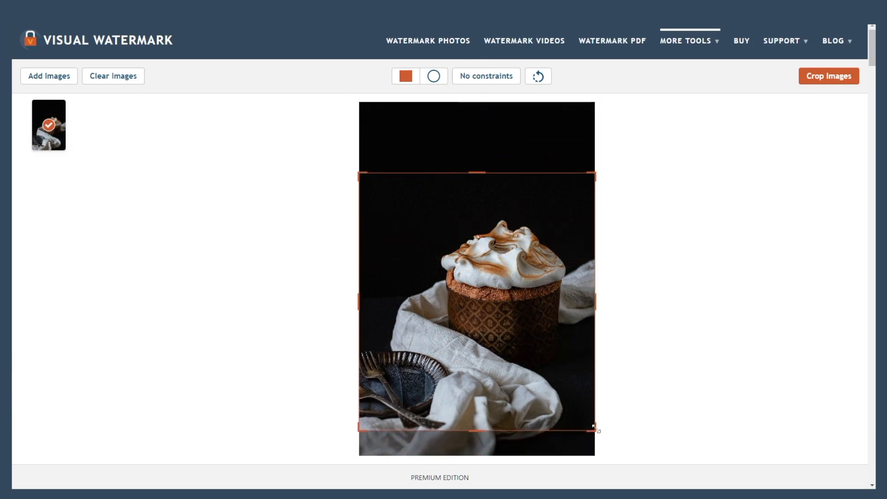
pyautogui.moveTo(594, 428); pyautogui.dragTo(552, 382)
pyautogui.moveTo(455, 320); pyautogui.dragTo(495, 339)
pyautogui.moveTo(396, 400); pyautogui.dragTo(355, 445)
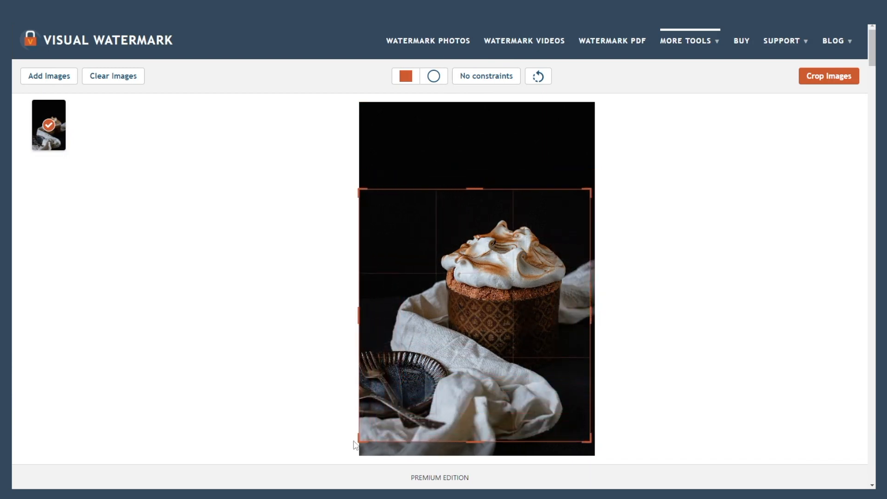
pyautogui.moveTo(414, 389); pyautogui.dragTo(414, 395)
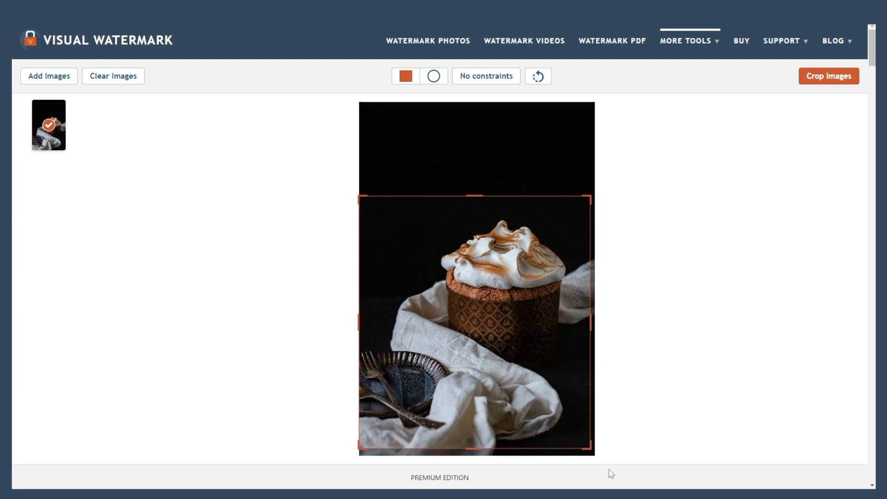
pyautogui.moveTo(589, 322); pyautogui.dragTo(593, 322)
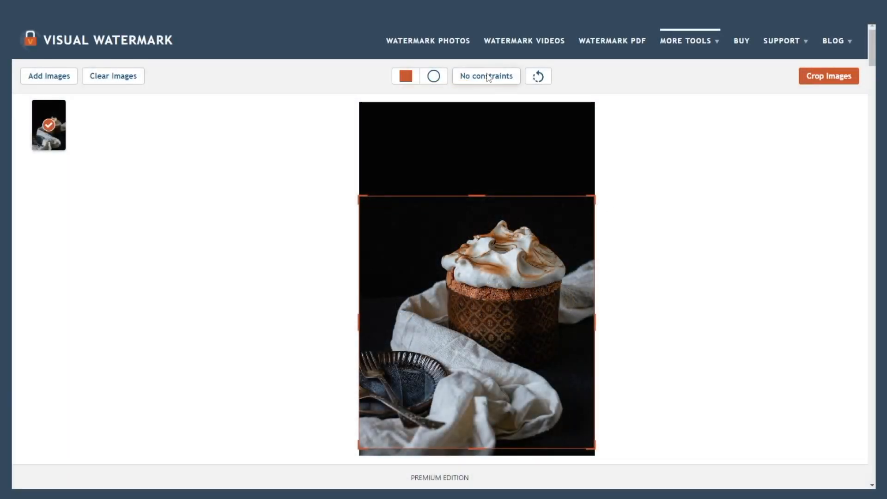
# Set the crop size to 16:20 and enlarge and reposition the crop frame around the cake and plate.
pyautogui.click(488, 76)
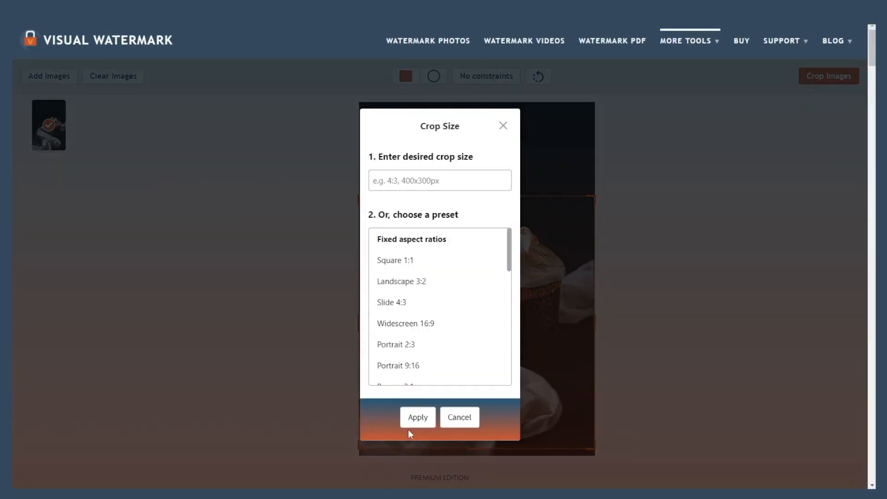
pyautogui.click(402, 177)
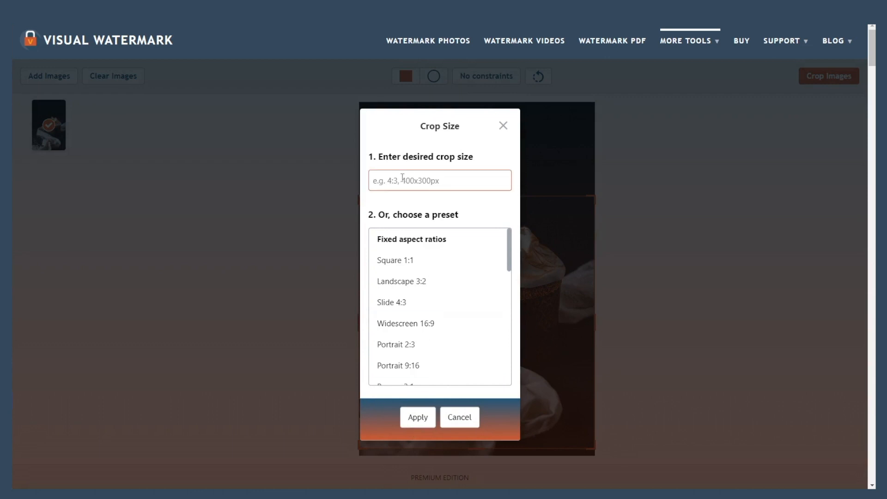
pyautogui.write('16')
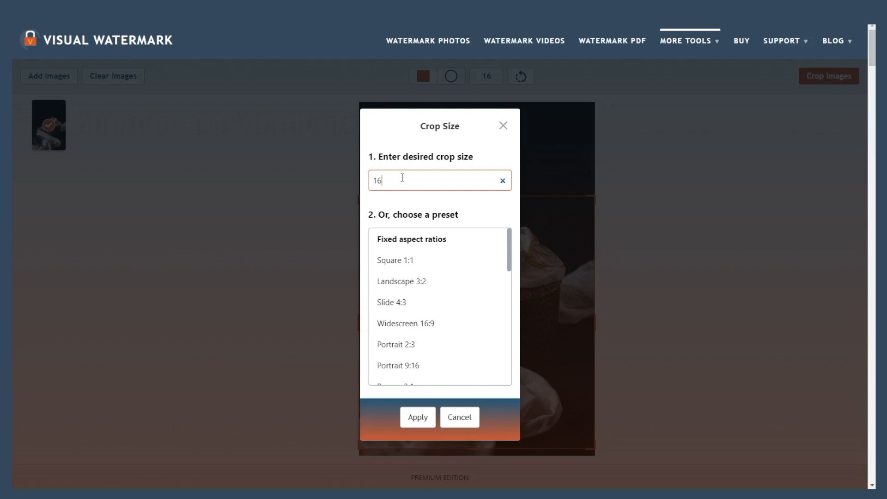
pyautogui.write(':20')
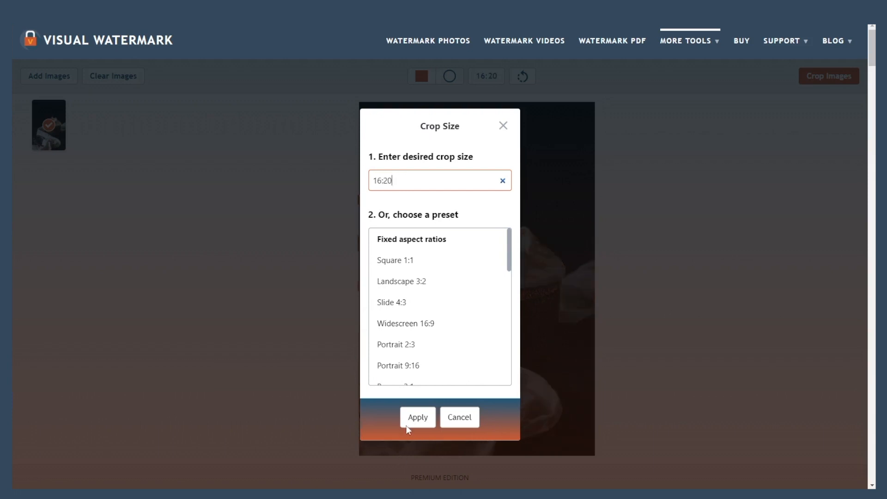
pyautogui.click(415, 419)
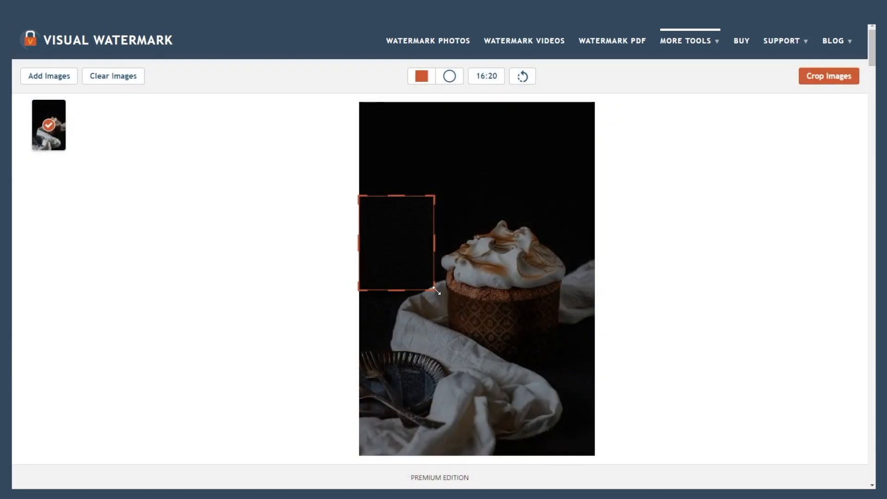
pyautogui.moveTo(436, 291); pyautogui.dragTo(583, 430)
pyautogui.moveTo(488, 382); pyautogui.dragTo(496, 357)
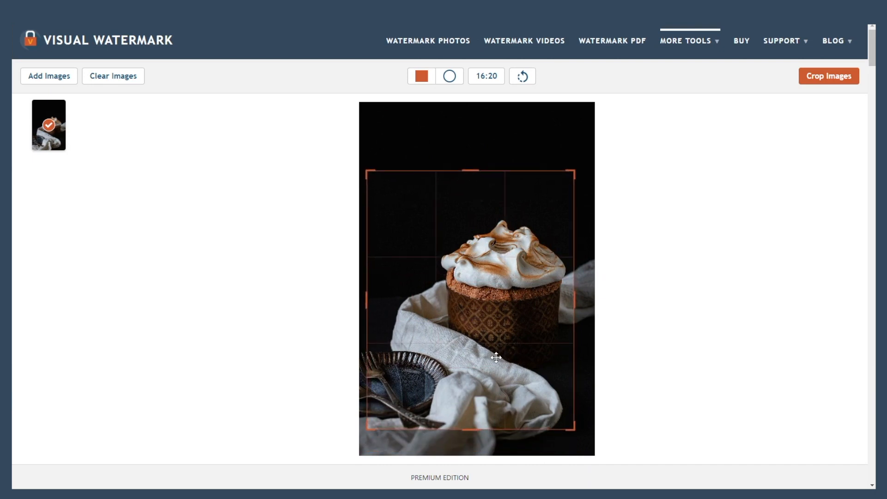
# Preview the 16:20 crop of the photo and return to the crop editor.
pyautogui.click(829, 76)
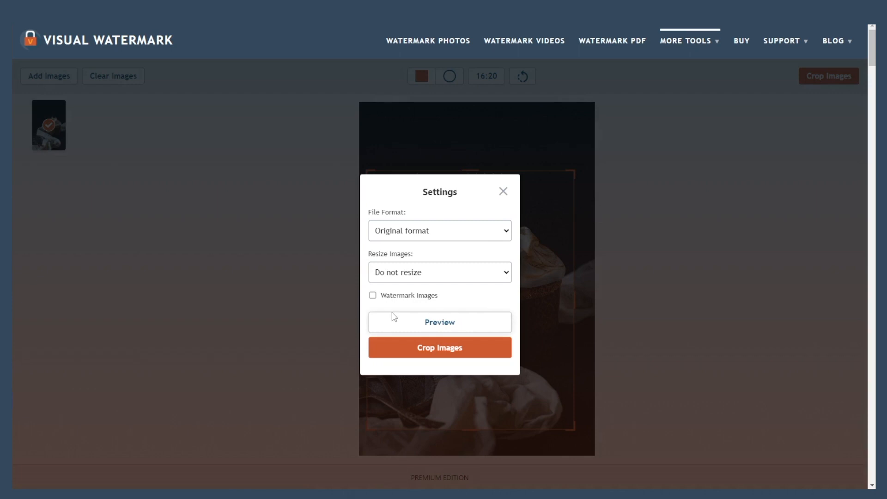
pyautogui.click(427, 323)
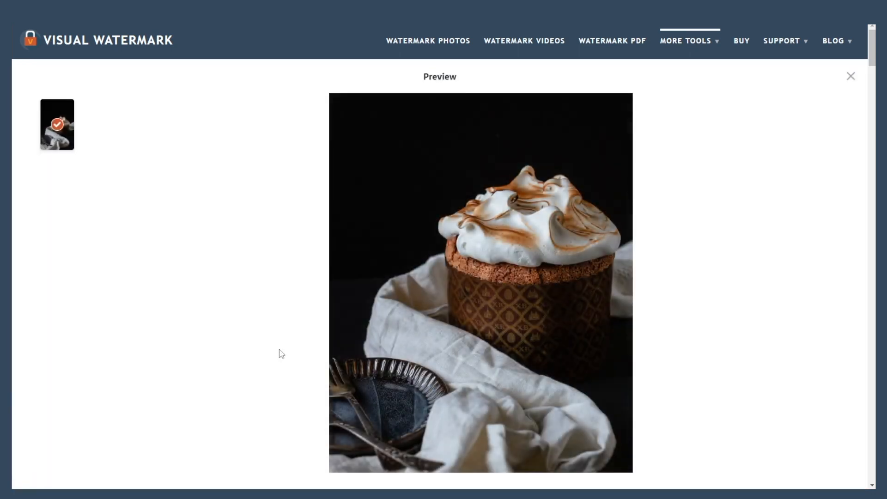
pyautogui.click(849, 76)
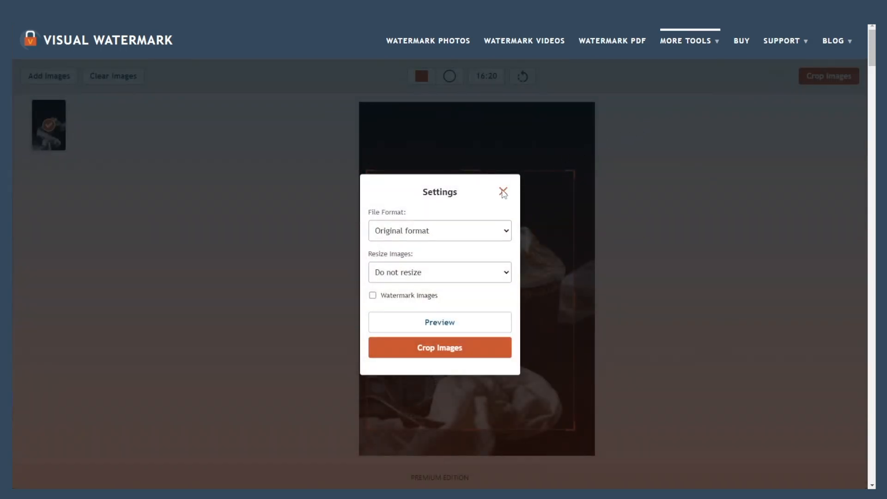
pyautogui.click(503, 193)
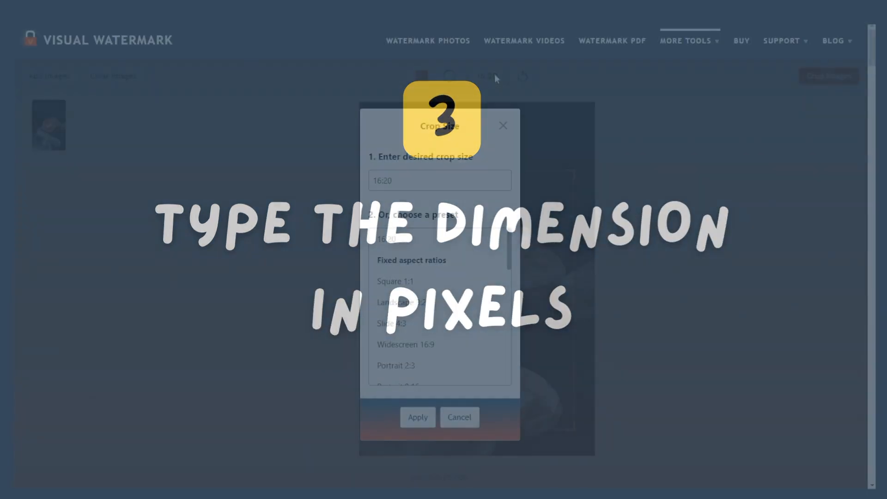
# Change the custom crop size to 1800:900 and apply it.
pyautogui.click(382, 180)
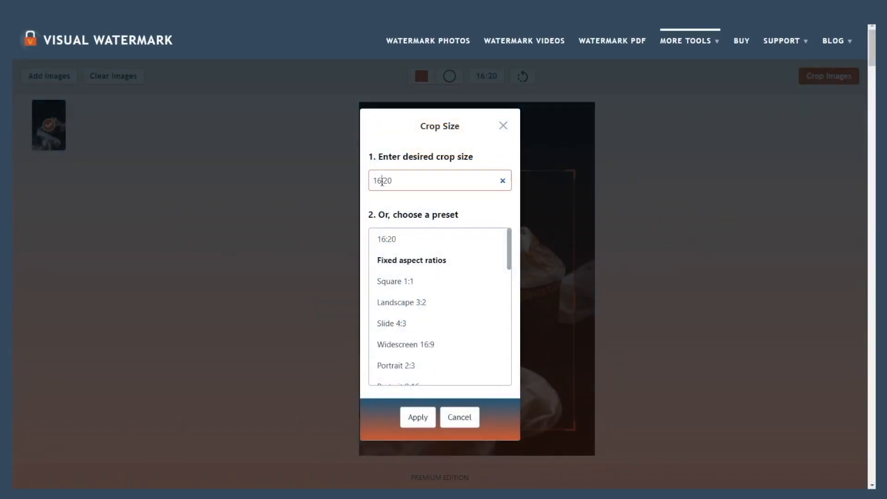
pyautogui.press('BackSpace')
pyautogui.write('8')
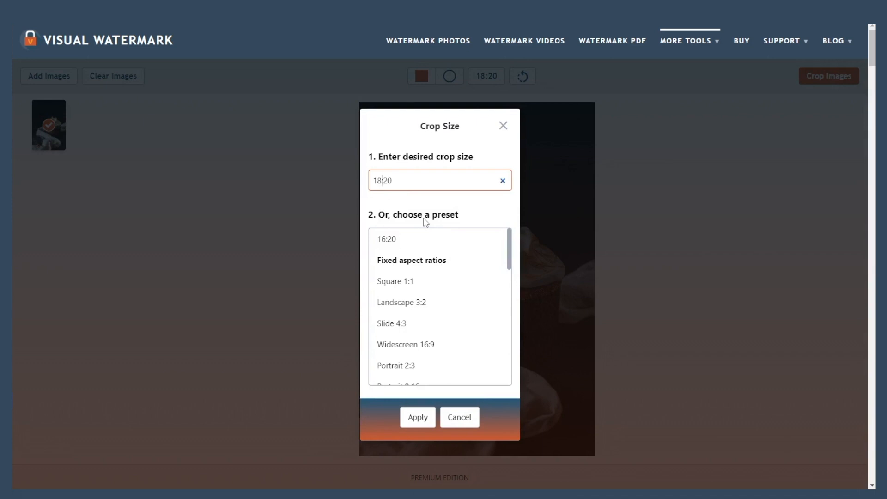
pyautogui.write('00')
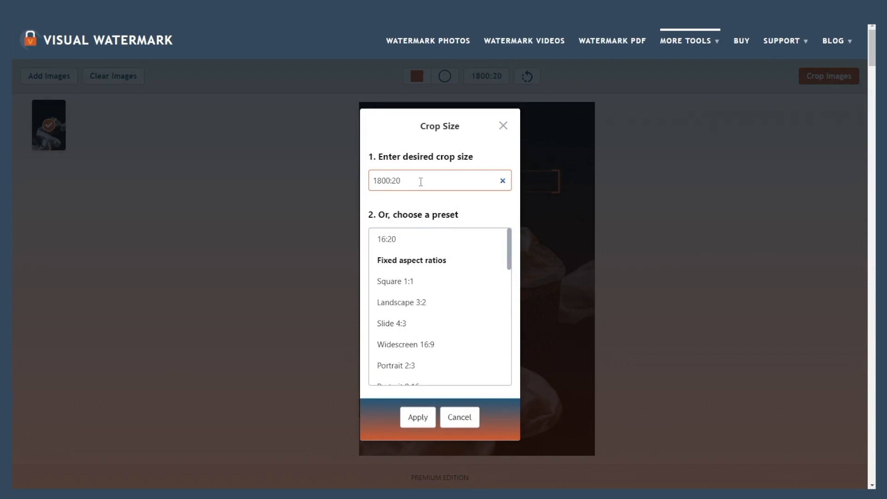
pyautogui.press('BackSpace')
pyautogui.press('BackSpace')
pyautogui.write('900')
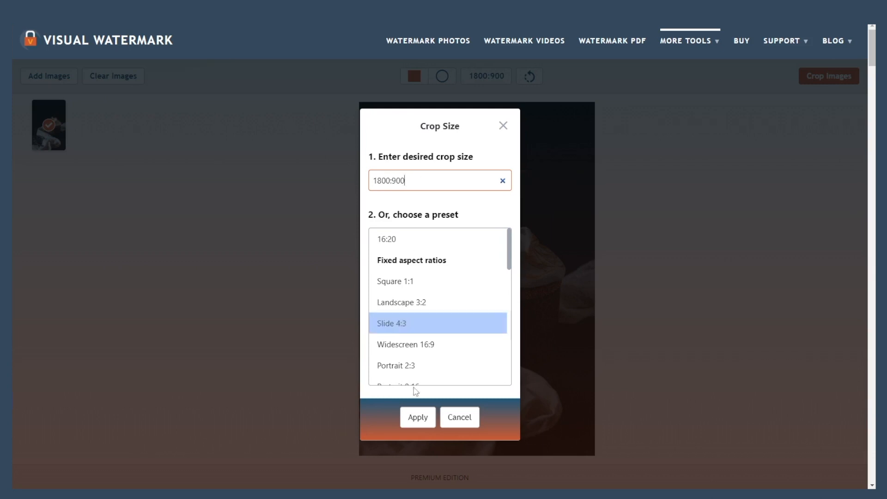
pyautogui.click(418, 417)
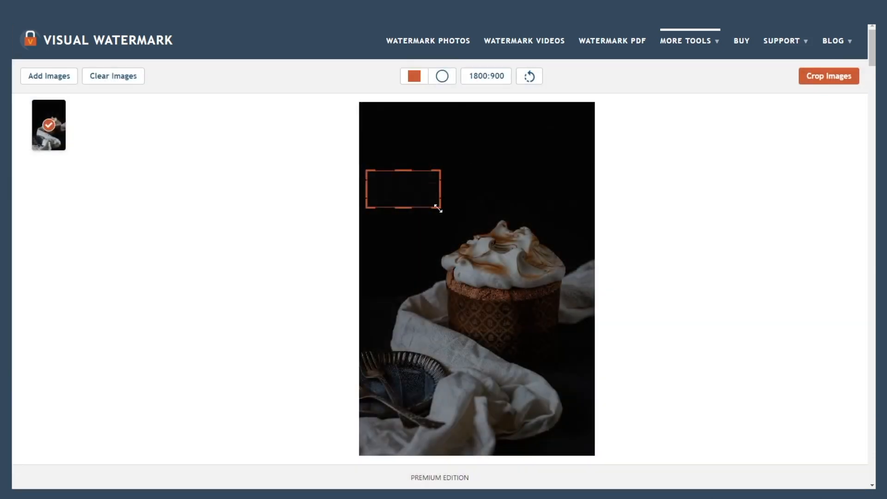
# Enlarge the crop frame to the photo's full width and move it over the plate and napkin below the cake.
pyautogui.moveTo(438, 208); pyautogui.dragTo(572, 348)
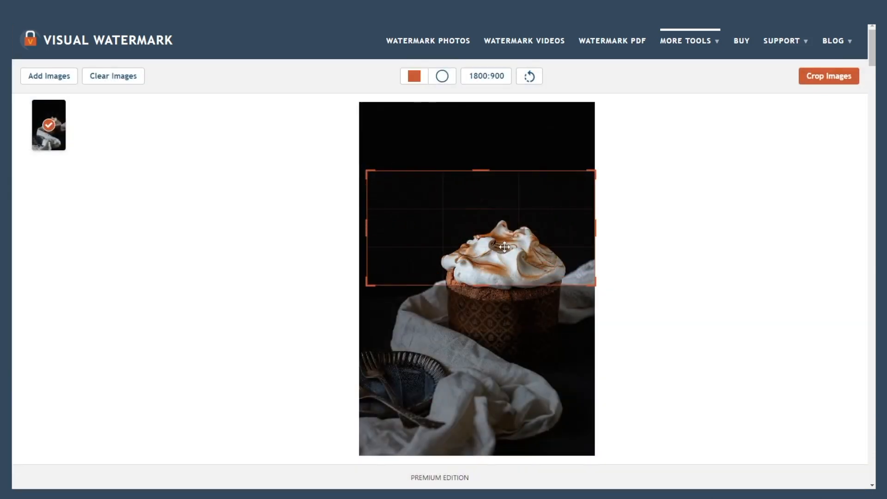
pyautogui.moveTo(504, 246); pyautogui.dragTo(497, 268)
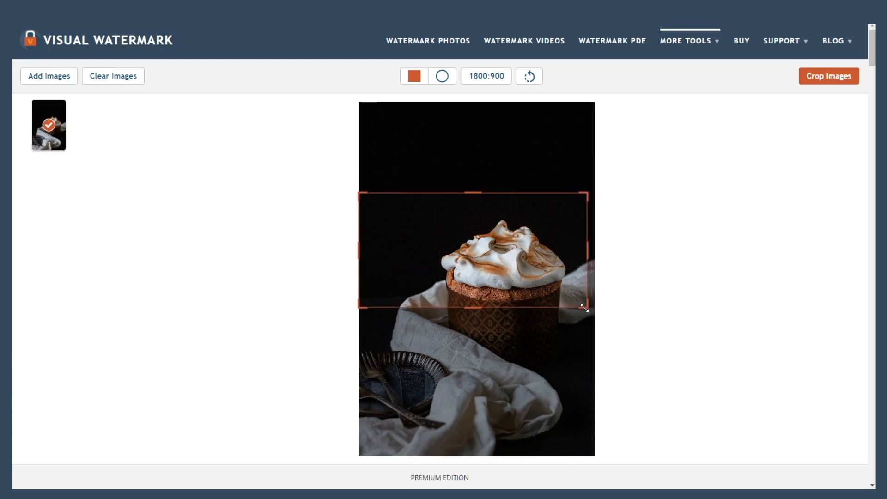
pyautogui.moveTo(584, 308); pyautogui.dragTo(604, 330)
pyautogui.moveTo(545, 277); pyautogui.dragTo(526, 379)
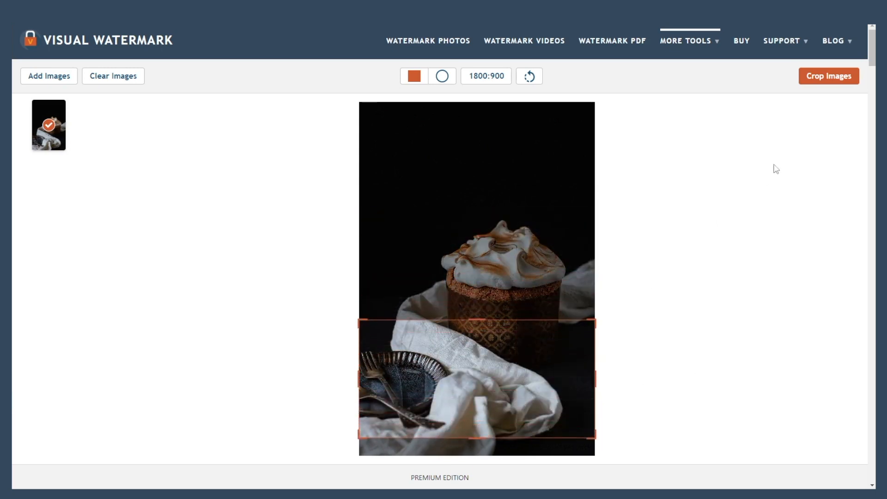
# Preview the 1800:900 crop of the photo and return to the crop editor.
pyautogui.click(827, 77)
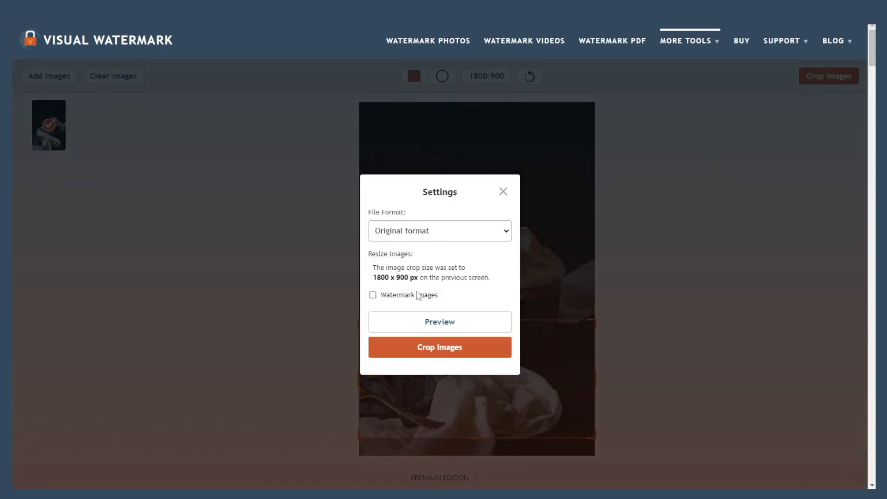
pyautogui.click(447, 326)
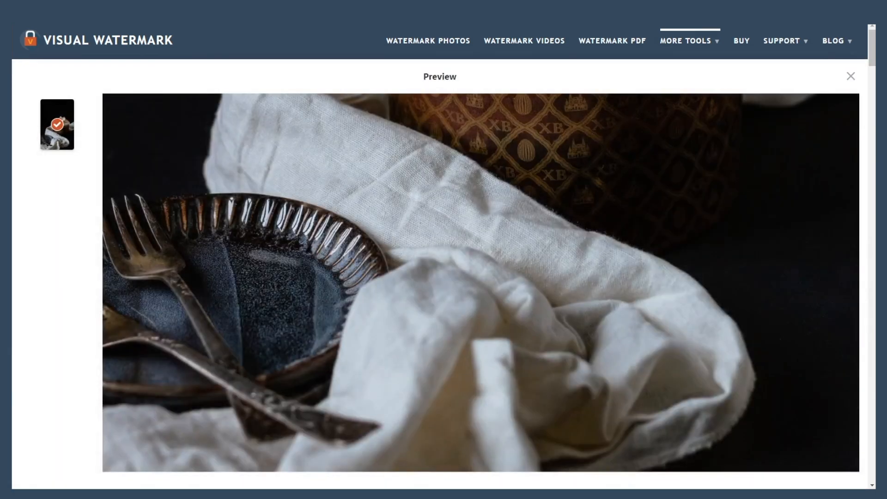
pyautogui.click(850, 77)
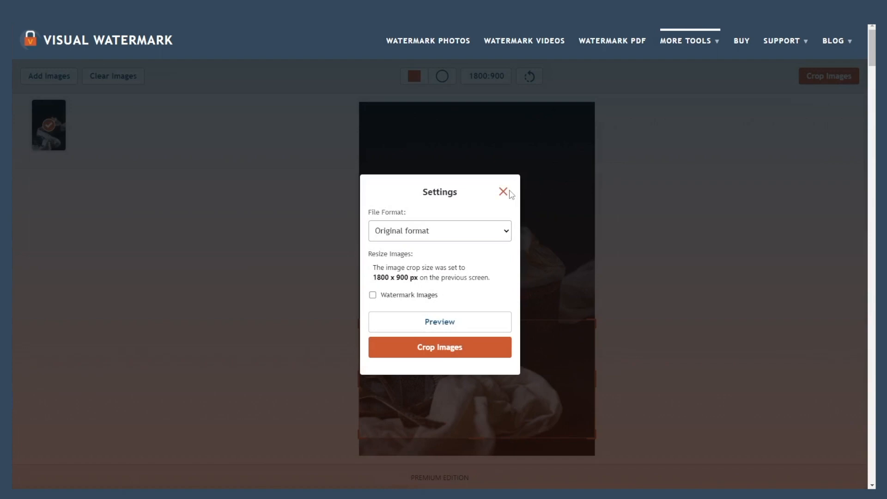
pyautogui.click(504, 192)
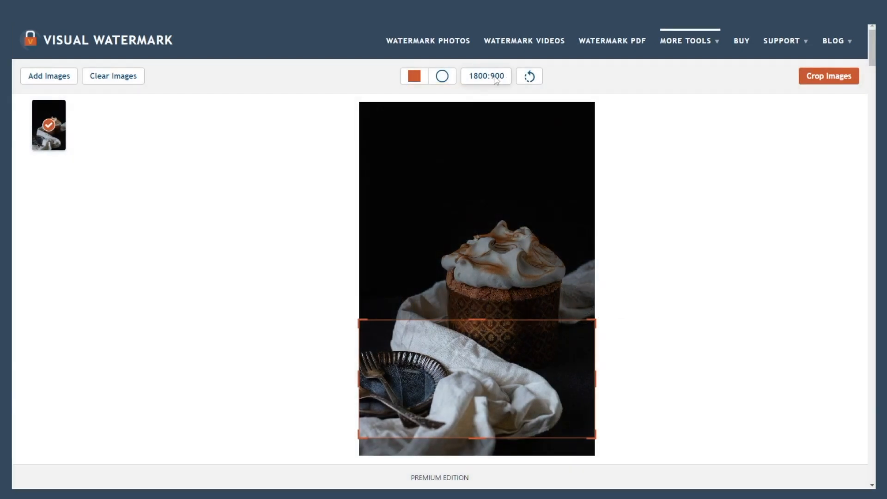
# Apply the Square 1:1 crop preset and enlarge the frame to nearly the photo's full width around the cake and plate.
pyautogui.click(490, 78)
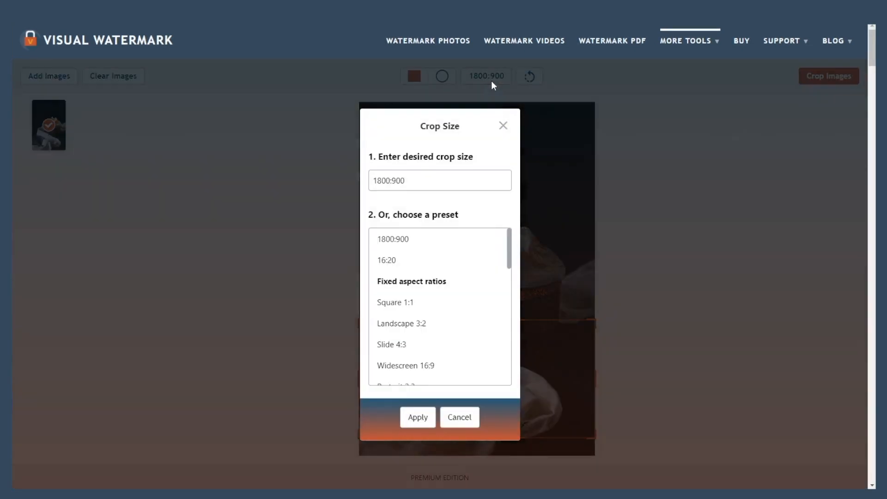
pyautogui.scroll(-1, 451, 307)
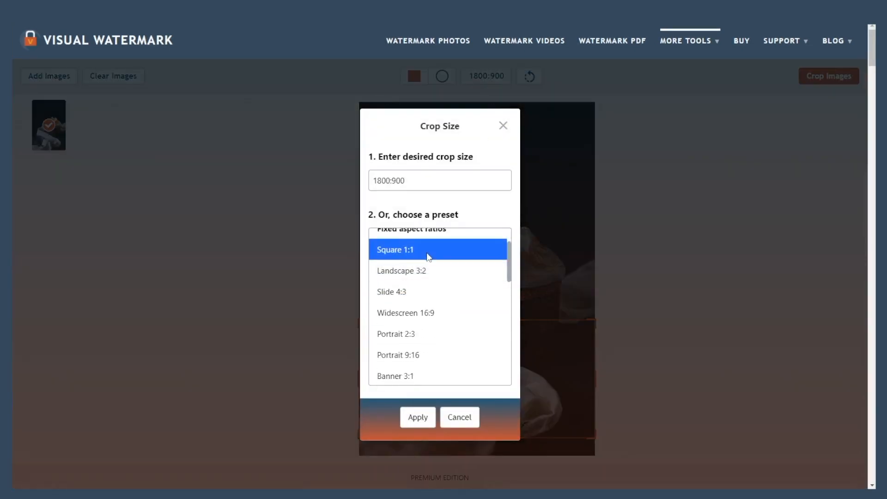
pyautogui.click(425, 254)
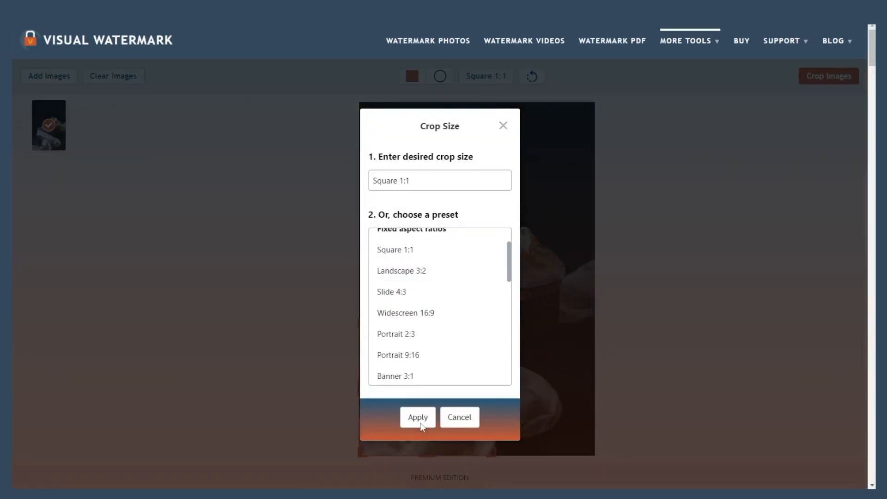
pyautogui.click(418, 418)
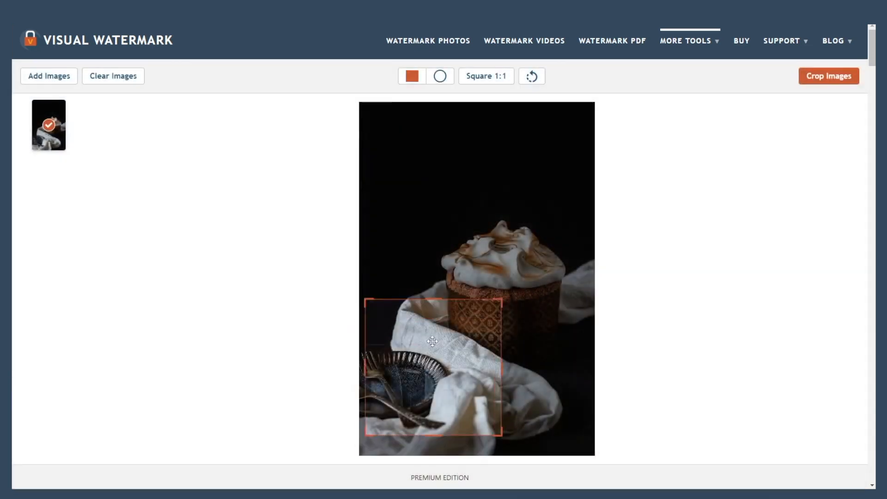
pyautogui.moveTo(427, 344); pyautogui.dragTo(296, 430)
pyautogui.moveTo(571, 315); pyautogui.dragTo(614, 317)
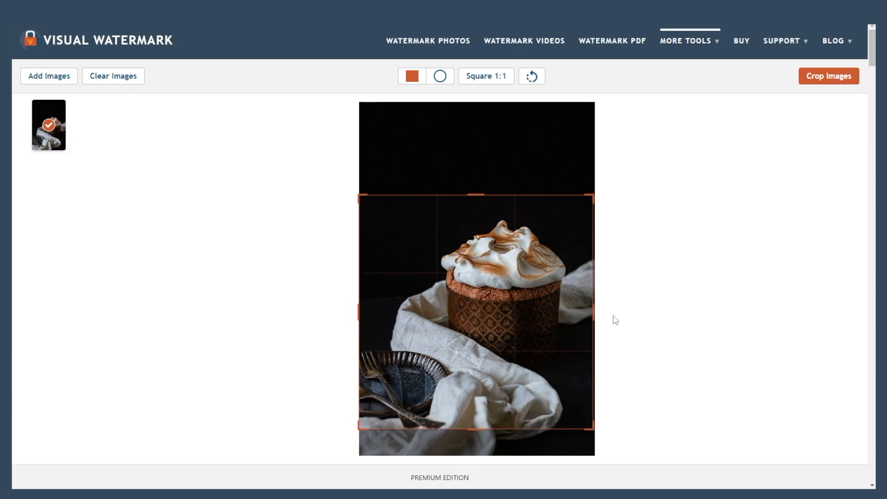
# Apply the Landscape 3:2 crop preset and move the frame slightly down over the cake.
pyautogui.click(485, 77)
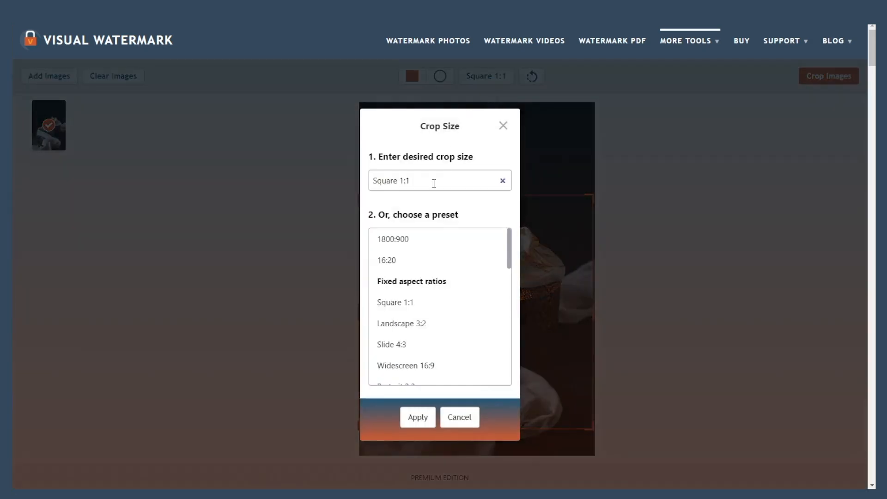
pyautogui.click(396, 323)
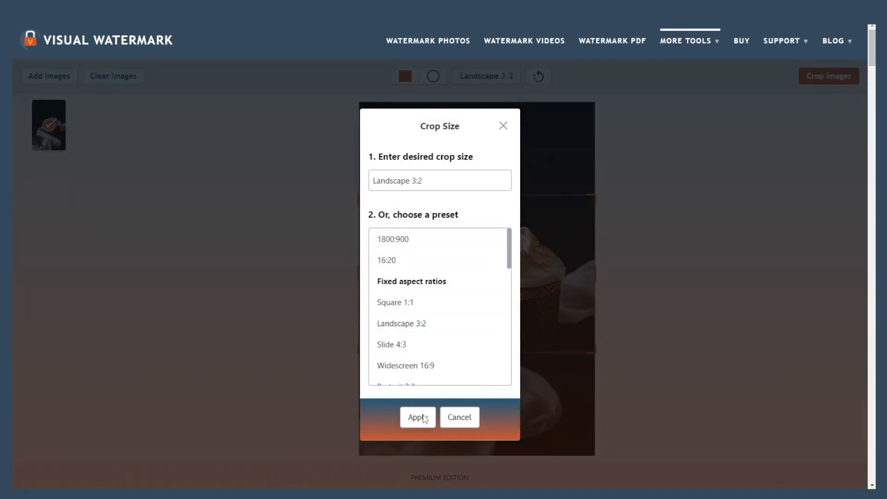
pyautogui.click(418, 418)
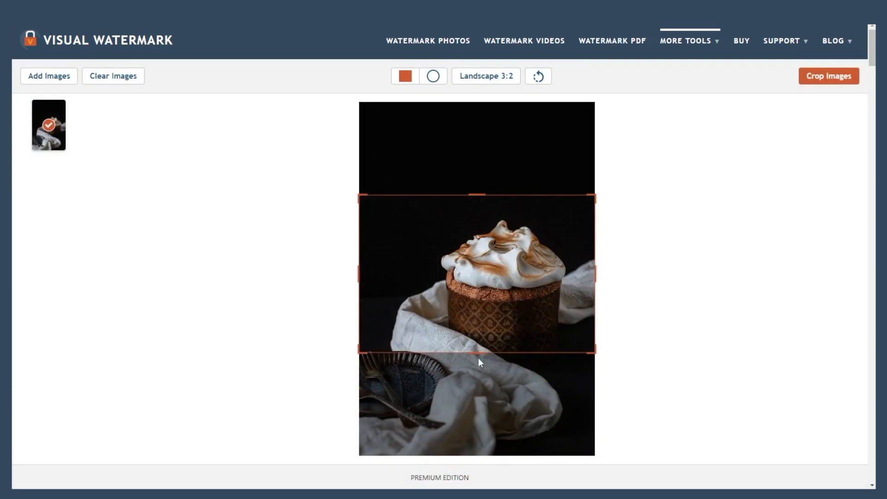
pyautogui.moveTo(487, 286)
pyautogui.mouseDown()
pyautogui.moveTo(491, 214)
pyautogui.moveTo(484, 332)
pyautogui.moveTo(491, 303)
pyautogui.mouseUp()
# Change the crop size to the Portrait 9:16 preset and apply it.
pyautogui.click(482, 78)
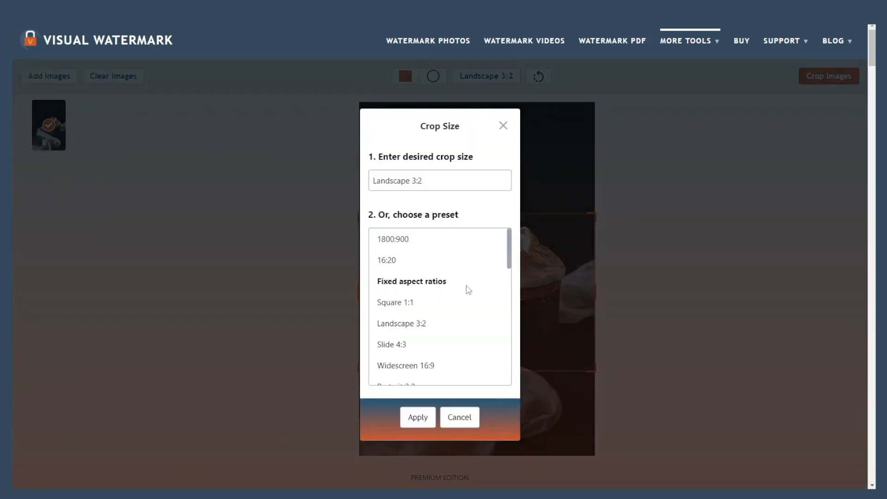
pyautogui.scroll(-3, 467, 290)
pyautogui.scroll(1, 467, 290)
pyautogui.click(442, 306)
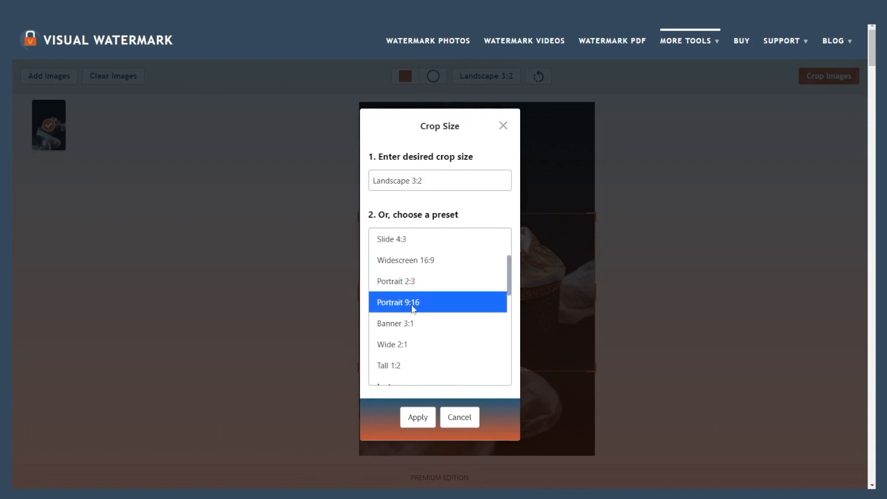
pyautogui.click(417, 418)
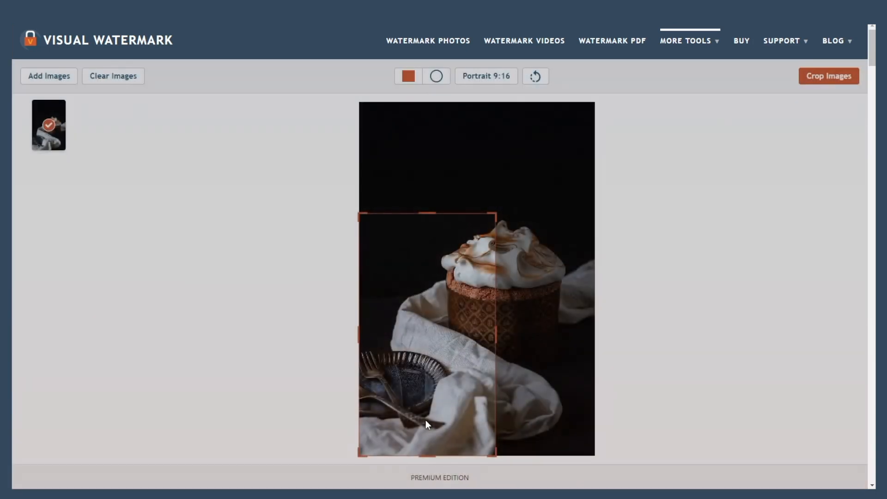
# Move and enlarge the portrait crop frame so it surrounds the whole cake and most of the napkin.
pyautogui.moveTo(436, 362); pyautogui.dragTo(469, 285)
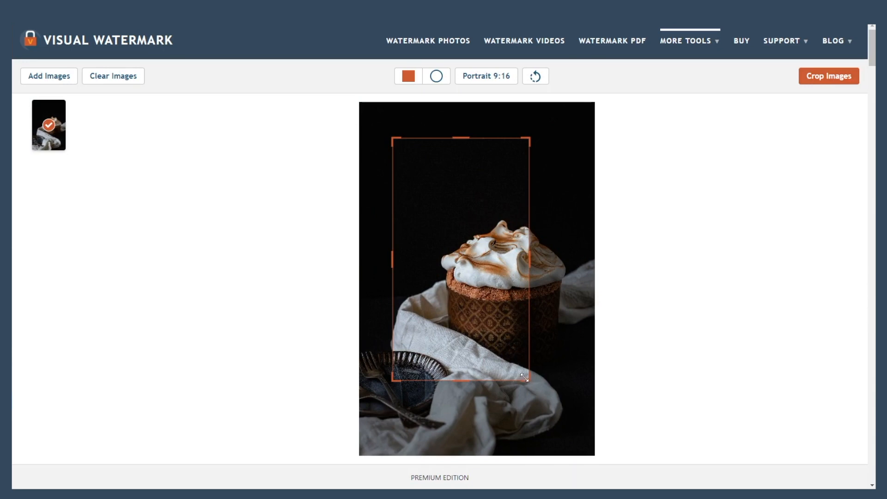
pyautogui.moveTo(524, 377); pyautogui.dragTo(602, 464)
pyautogui.moveTo(510, 377); pyautogui.dragTo(526, 362)
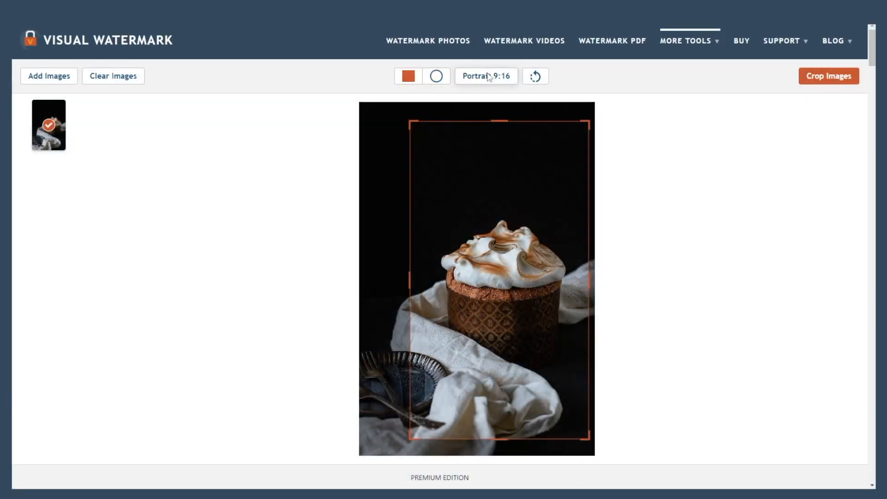
# Change the crop size to the Instagram Story 1080 × 1920 preset and apply it.
pyautogui.click(489, 77)
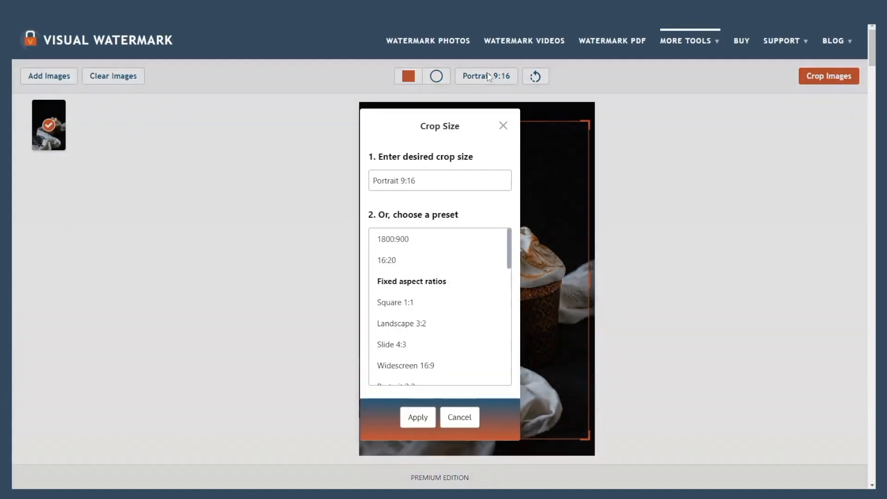
pyautogui.scroll(-5, 446, 328)
pyautogui.scroll(-4, 445, 336)
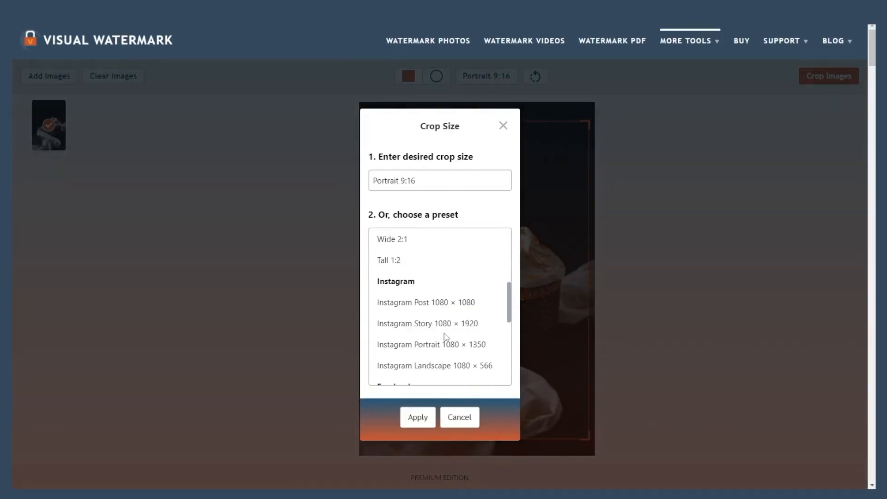
pyautogui.scroll(-3, 445, 336)
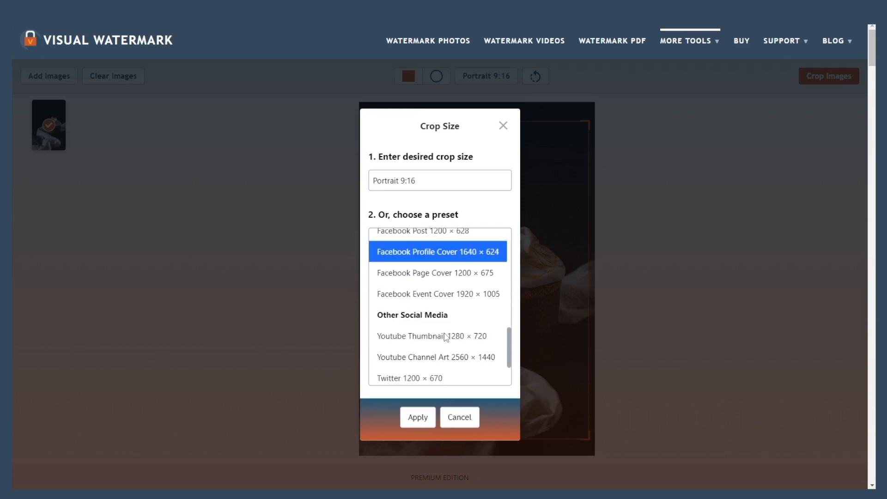
pyautogui.scroll(3, 446, 336)
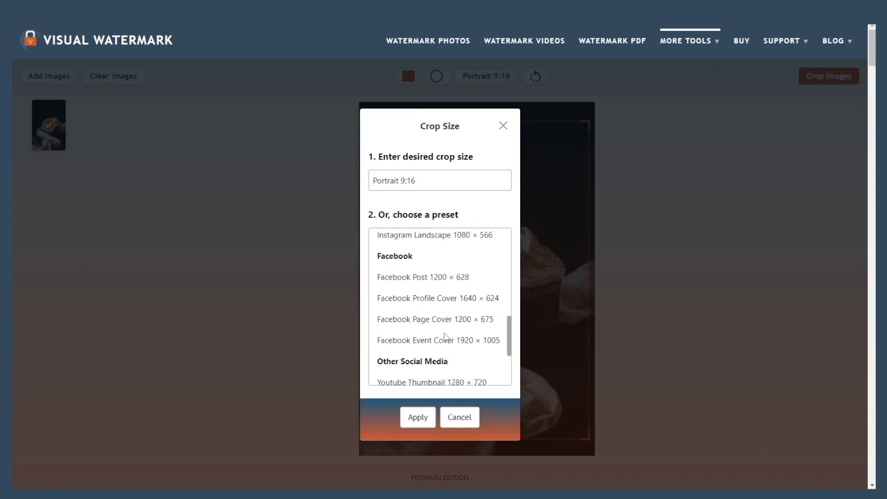
pyautogui.scroll(2, 446, 336)
pyautogui.click(443, 342)
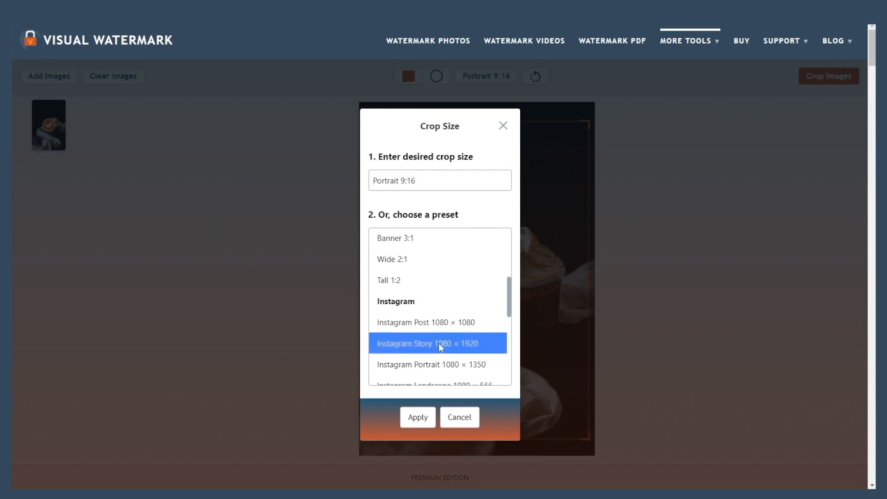
pyautogui.click(416, 421)
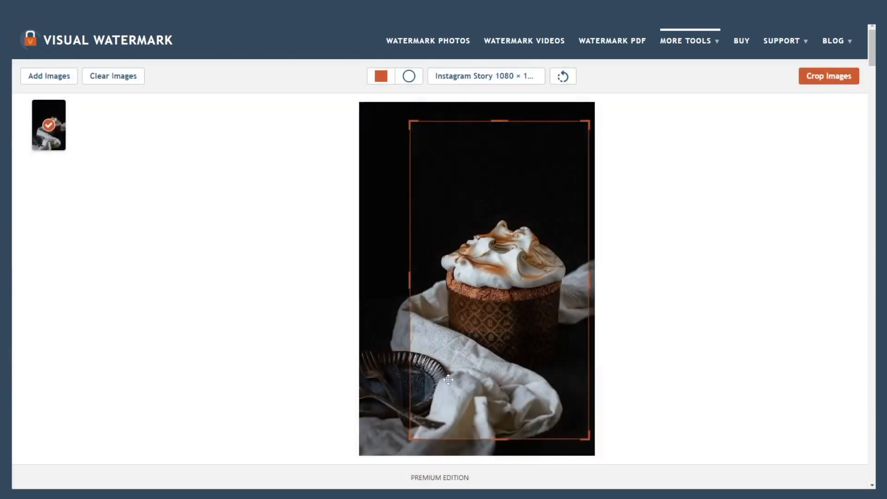
# Enlarge the Instagram Story frame to the photo's full height and shift it against the photo's right edge.
pyautogui.moveTo(483, 336); pyautogui.dragTo(457, 336)
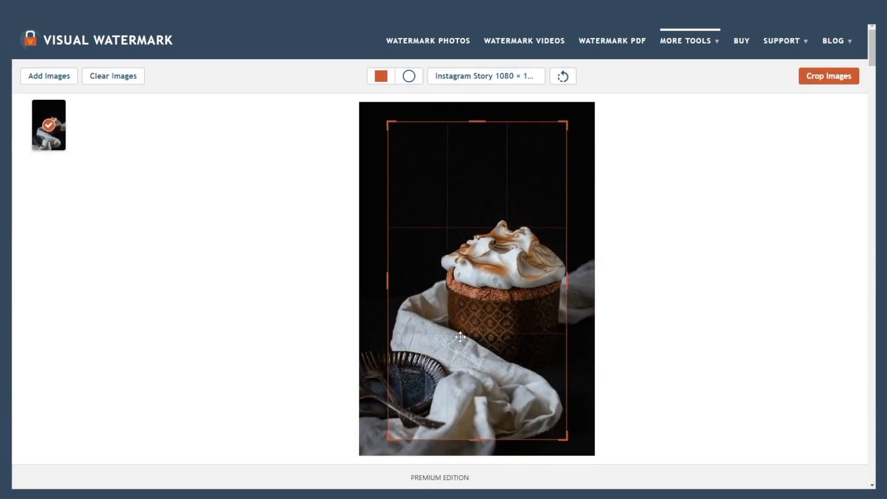
pyautogui.moveTo(385, 438); pyautogui.dragTo(352, 444)
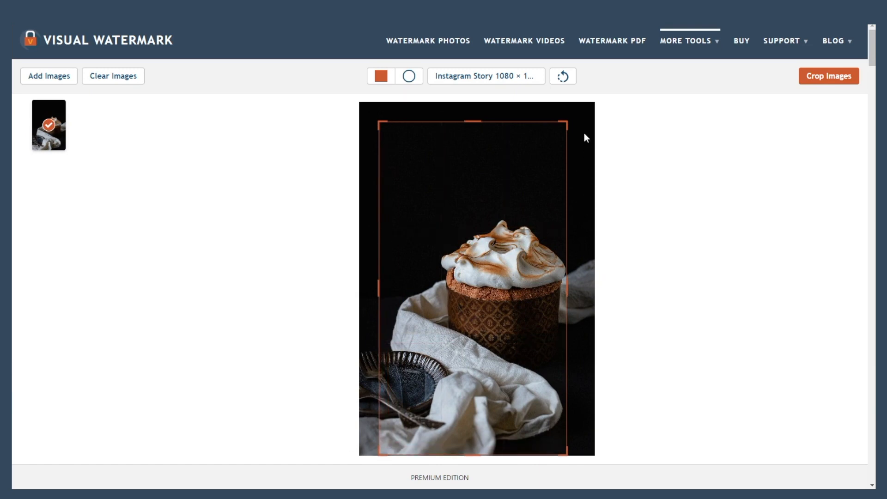
pyautogui.moveTo(561, 121); pyautogui.dragTo(583, 108)
pyautogui.moveTo(479, 149); pyautogui.dragTo(497, 149)
# Apply the Facebook Profile Cover 1640 × 624 preset and fit the frame at full photo width over the cake's meringue top.
pyautogui.click(494, 82)
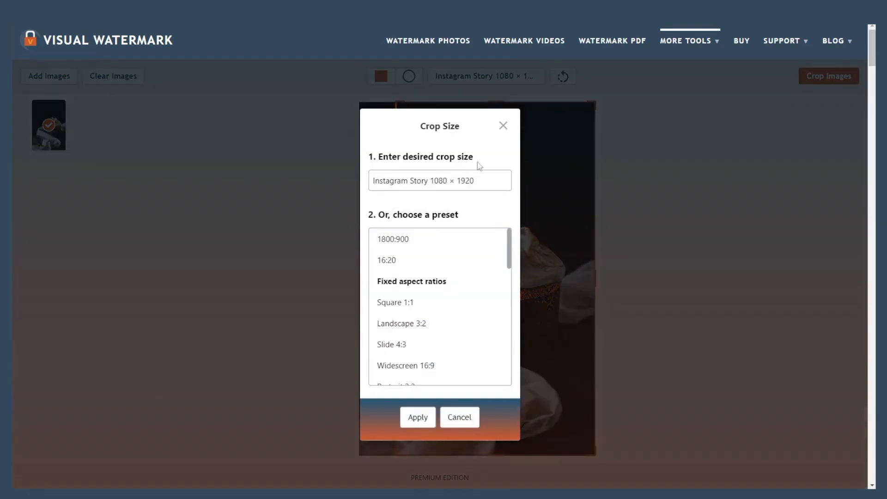
pyautogui.scroll(-5, 473, 292)
pyautogui.scroll(-2, 475, 294)
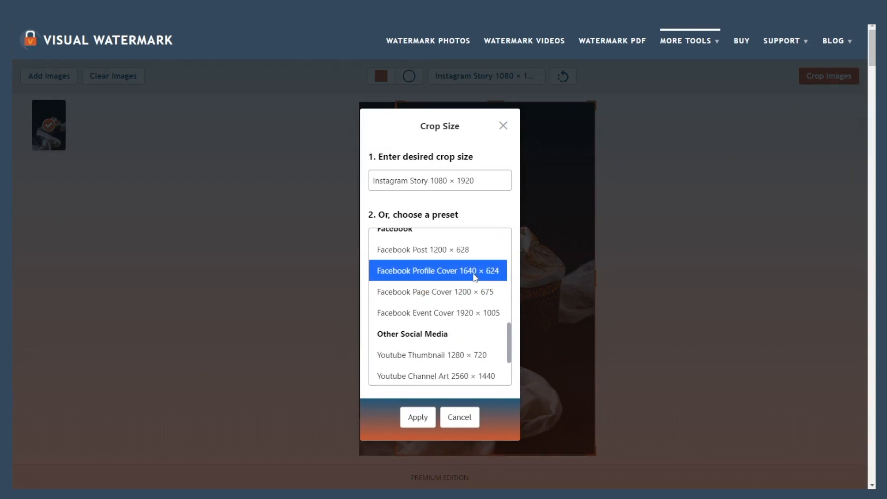
pyautogui.click(474, 273)
pyautogui.click(417, 417)
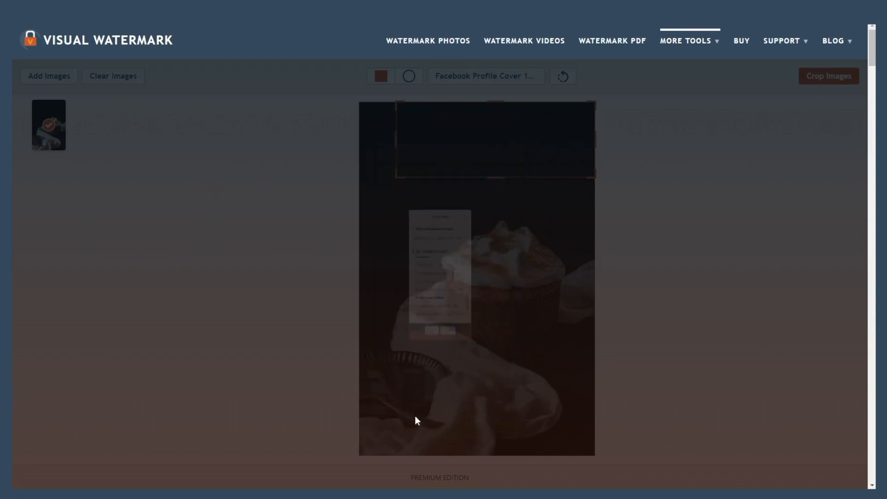
pyautogui.moveTo(397, 175); pyautogui.dragTo(345, 204)
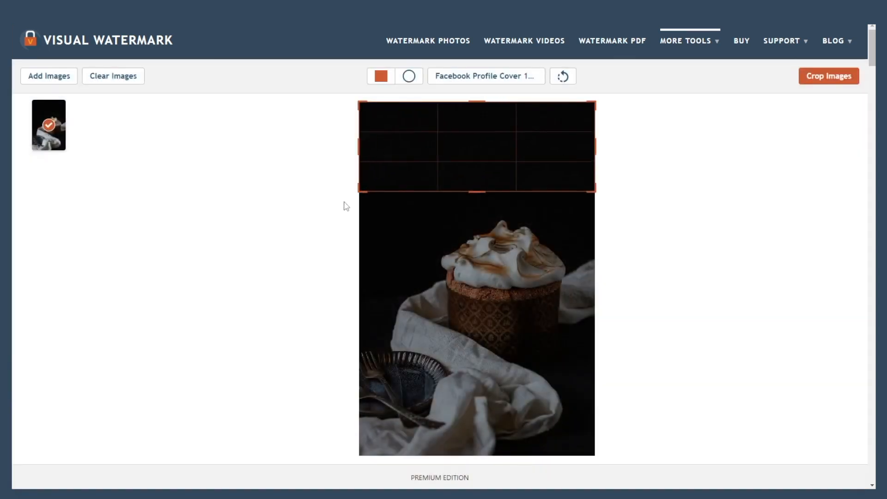
pyautogui.moveTo(451, 152); pyautogui.dragTo(430, 269)
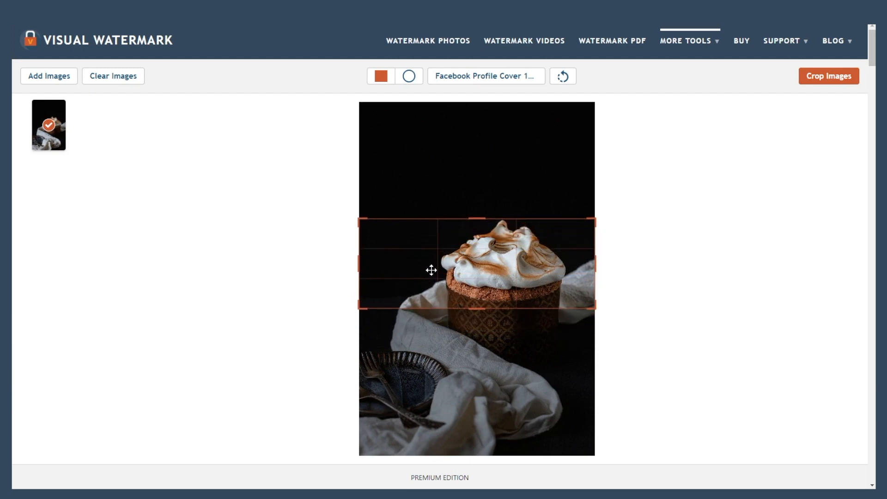
# Apply the Youtube Channel Art 2560 × 1440 preset and fit the frame at full photo width around the cake.
pyautogui.click(472, 78)
pyautogui.scroll(-8, 450, 289)
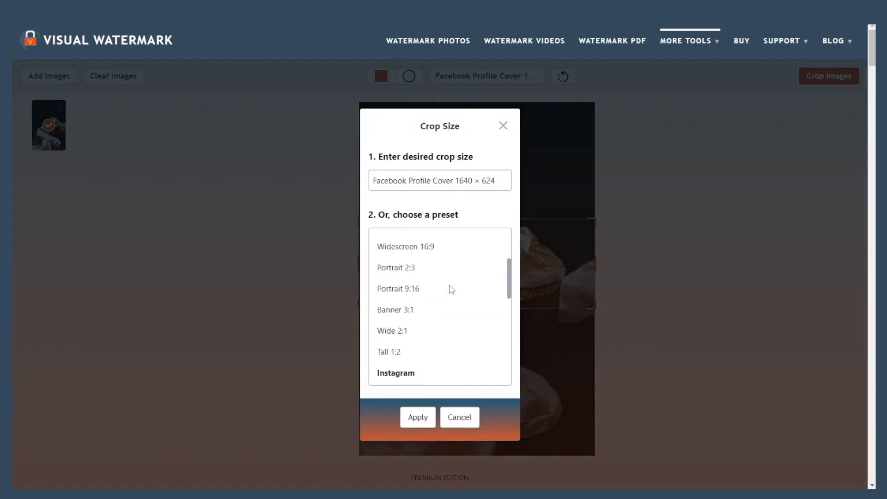
pyautogui.scroll(-1, 451, 288)
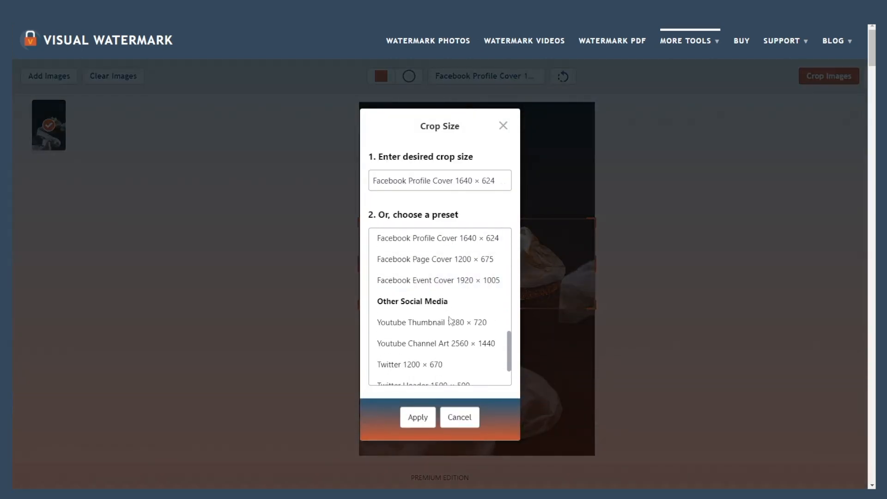
pyautogui.click(448, 323)
pyautogui.click(447, 344)
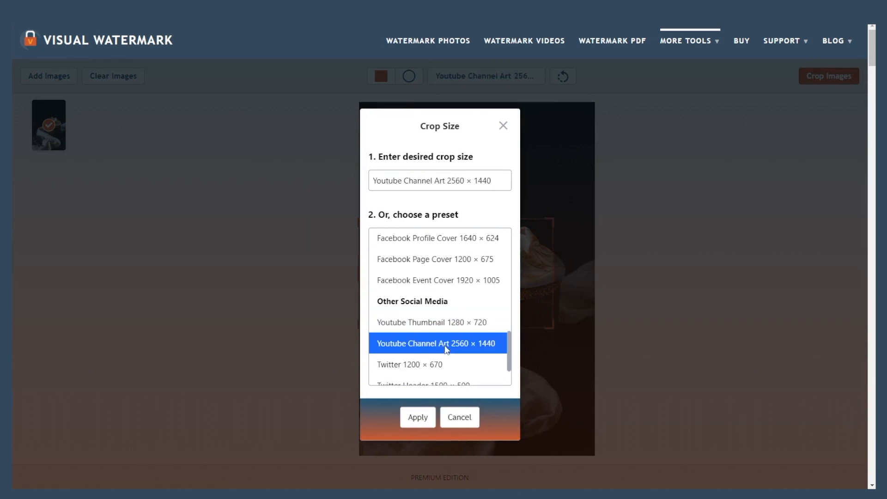
pyautogui.click(410, 421)
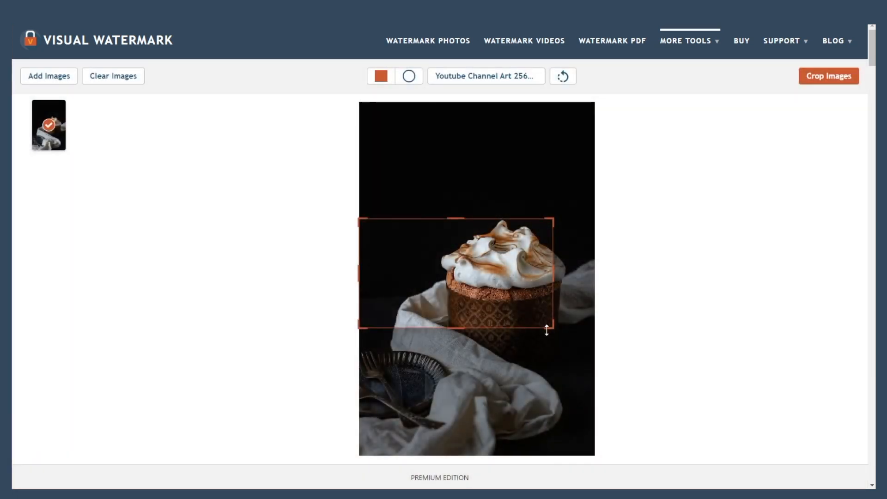
pyautogui.moveTo(552, 328); pyautogui.dragTo(591, 406)
pyautogui.moveTo(501, 324); pyautogui.dragTo(460, 318)
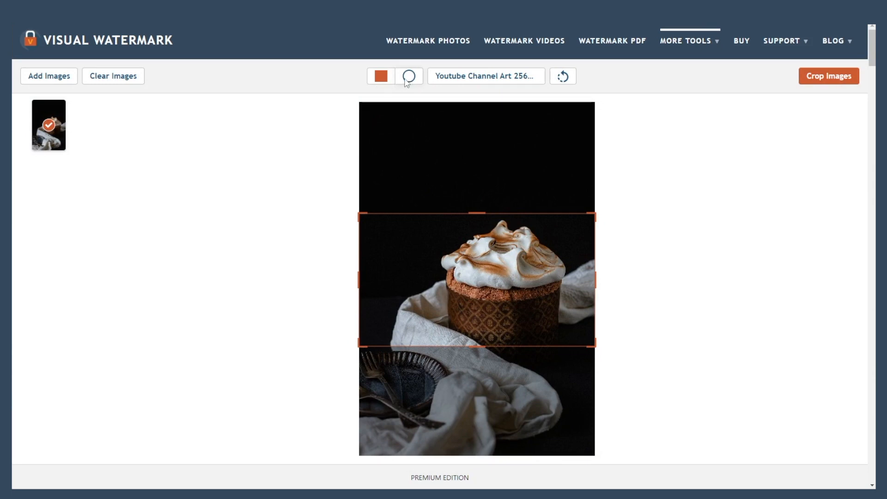
# Switch to a circular crop and enlarge and position the circle around the cake at nearly the photo's full width.
pyautogui.click(408, 75)
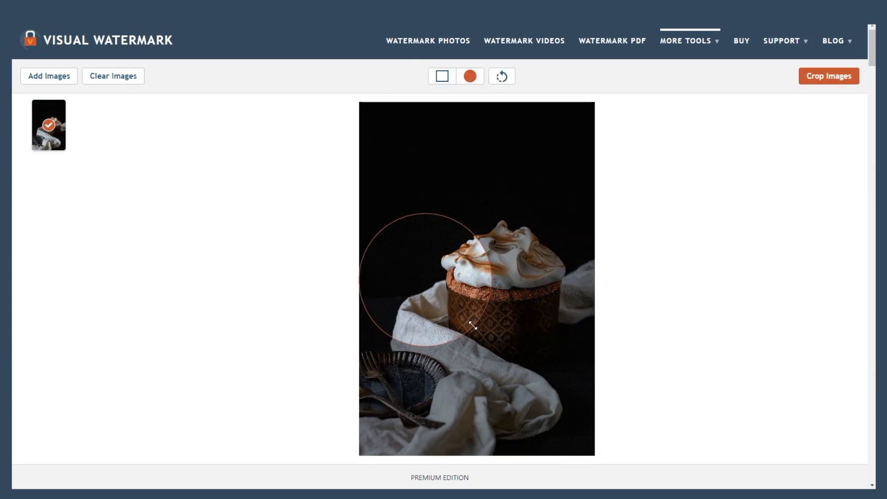
pyautogui.moveTo(473, 325); pyautogui.dragTo(618, 384)
pyautogui.moveTo(488, 367); pyautogui.dragTo(508, 335)
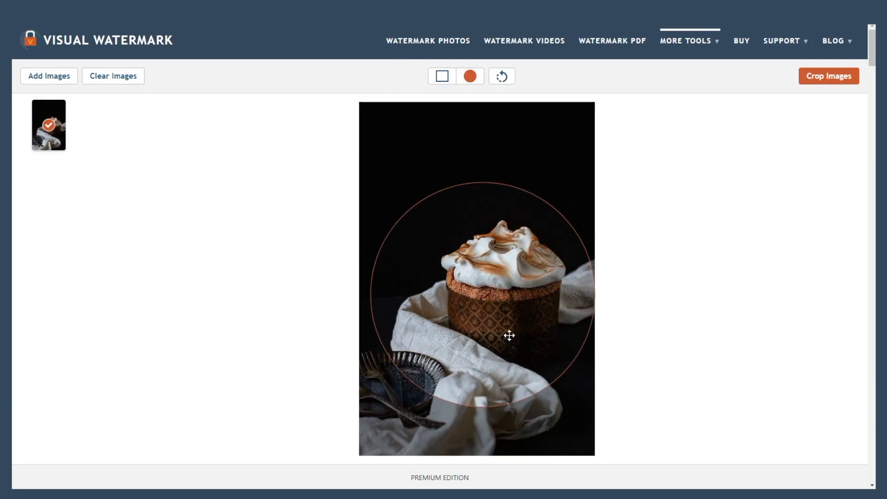
pyautogui.moveTo(534, 319); pyautogui.dragTo(554, 289)
# Preview the circular crop of the photo and return to the crop editor.
pyautogui.click(825, 75)
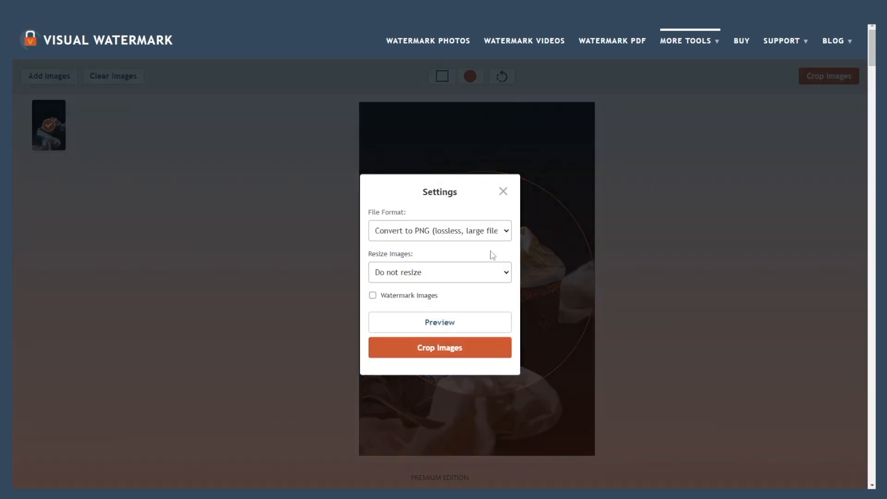
pyautogui.click(406, 328)
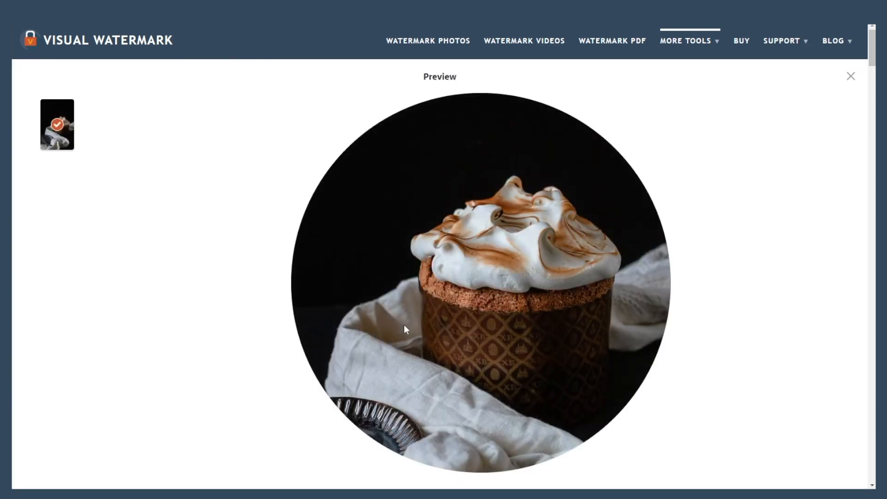
pyautogui.click(850, 76)
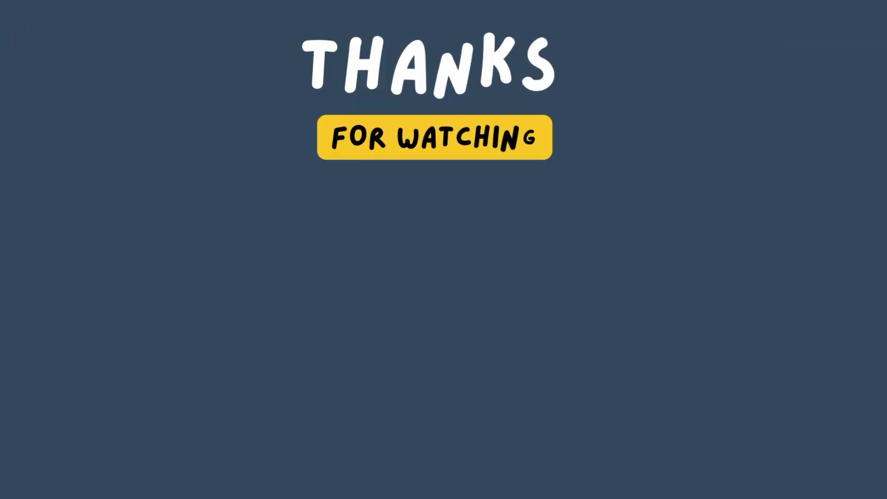